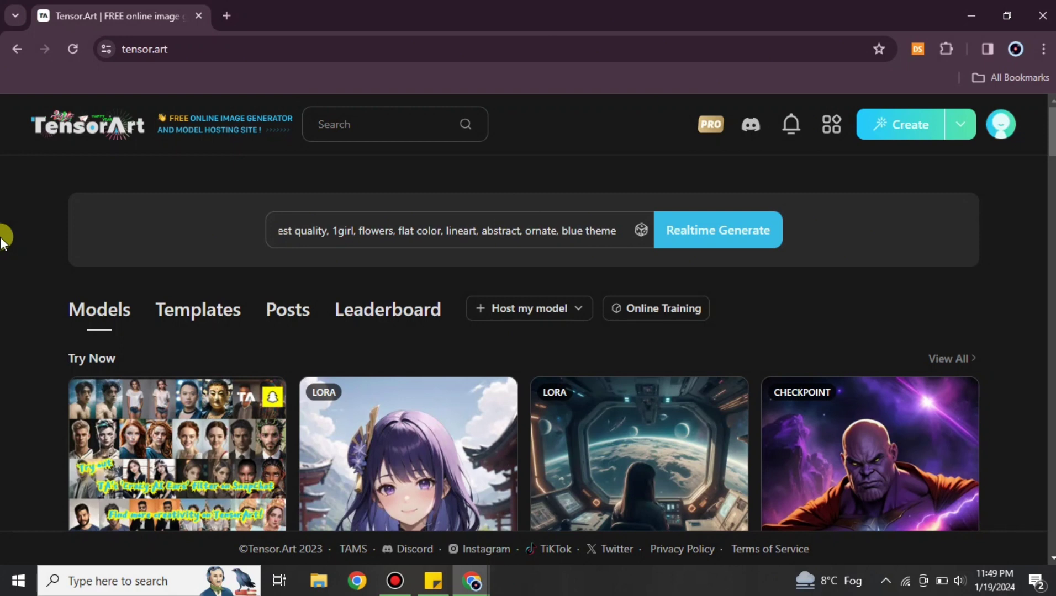
- Scroll the home page past the Exclusive, 2.5D and Trending rows to the EpiCRealism-pure Evo card
{"action": "scroll", "coordinate": [17, 240], "scroll_direction": "down", "scroll_amount": 3}
{"action": "scroll", "coordinate": [10, 304], "scroll_direction": "down", "scroll_amount": 10}
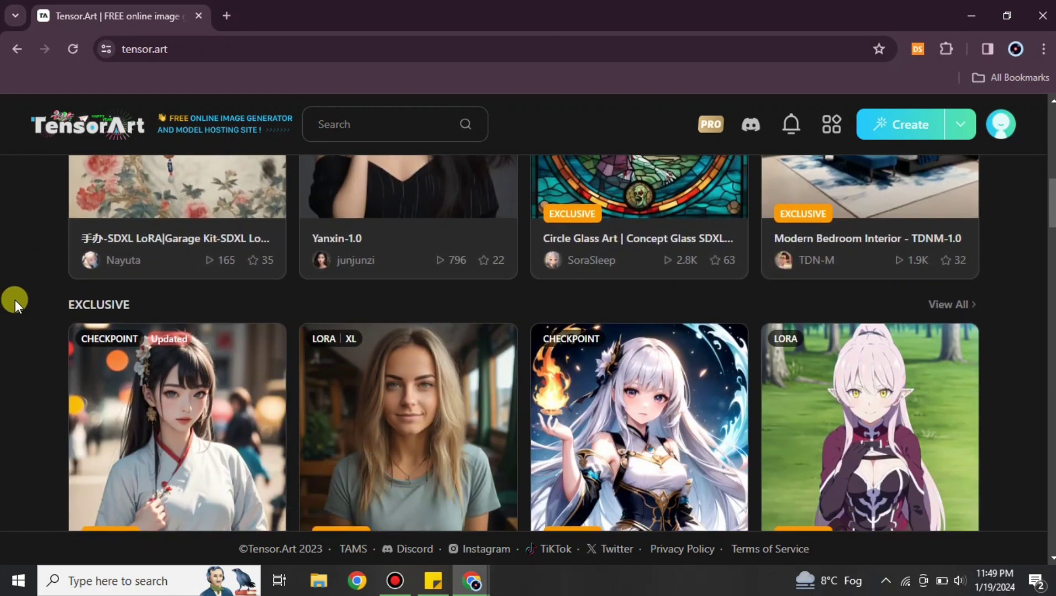
{"action": "scroll", "coordinate": [15, 303], "scroll_direction": "down", "scroll_amount": 3}
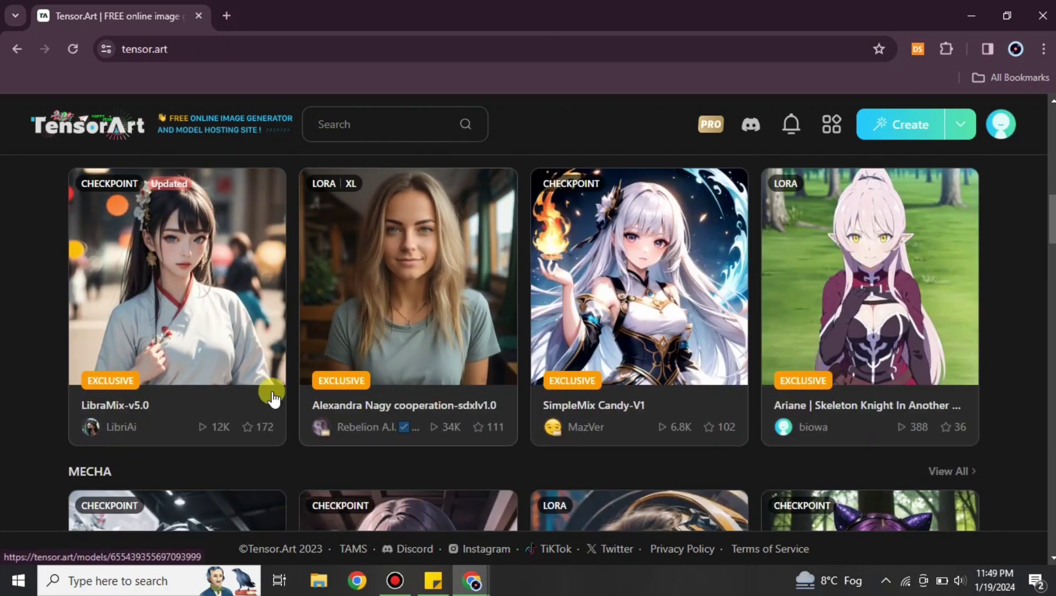
{"action": "scroll", "coordinate": [3, 226], "scroll_direction": "down", "scroll_amount": 8}
{"action": "scroll", "coordinate": [3, 221], "scroll_direction": "down", "scroll_amount": 3}
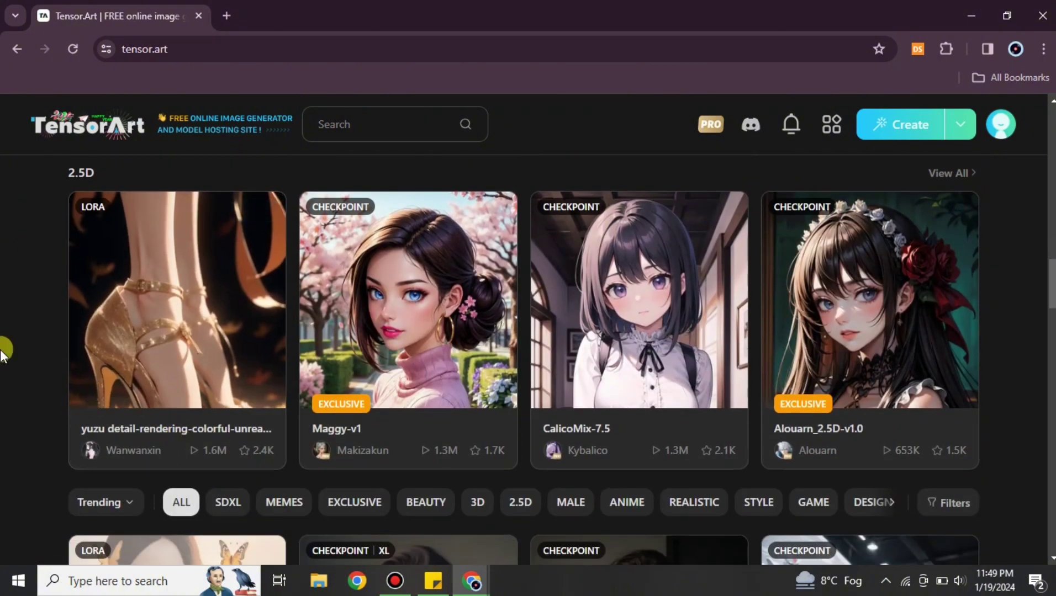
{"action": "scroll", "coordinate": [3, 353], "scroll_direction": "down", "scroll_amount": 6}
{"action": "scroll", "coordinate": [5, 349], "scroll_direction": "down", "scroll_amount": 7}
{"action": "scroll", "coordinate": [636, 365], "scroll_direction": "up", "scroll_amount": 5}
{"action": "scroll", "coordinate": [662, 361], "scroll_direction": "up", "scroll_amount": 1}
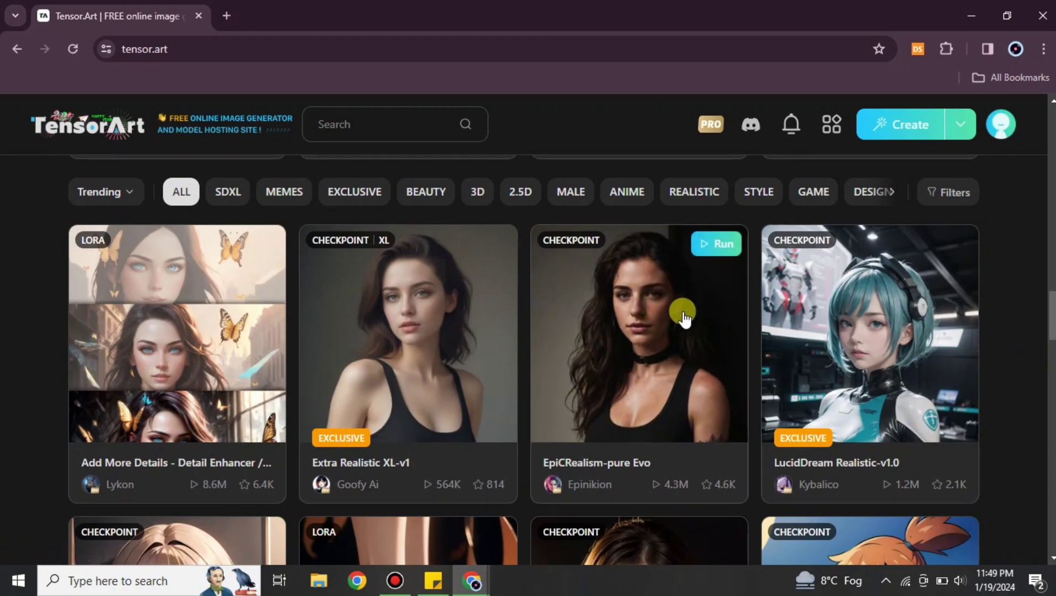
{"action": "scroll", "coordinate": [905, 359], "scroll_direction": "down", "scroll_amount": 12}
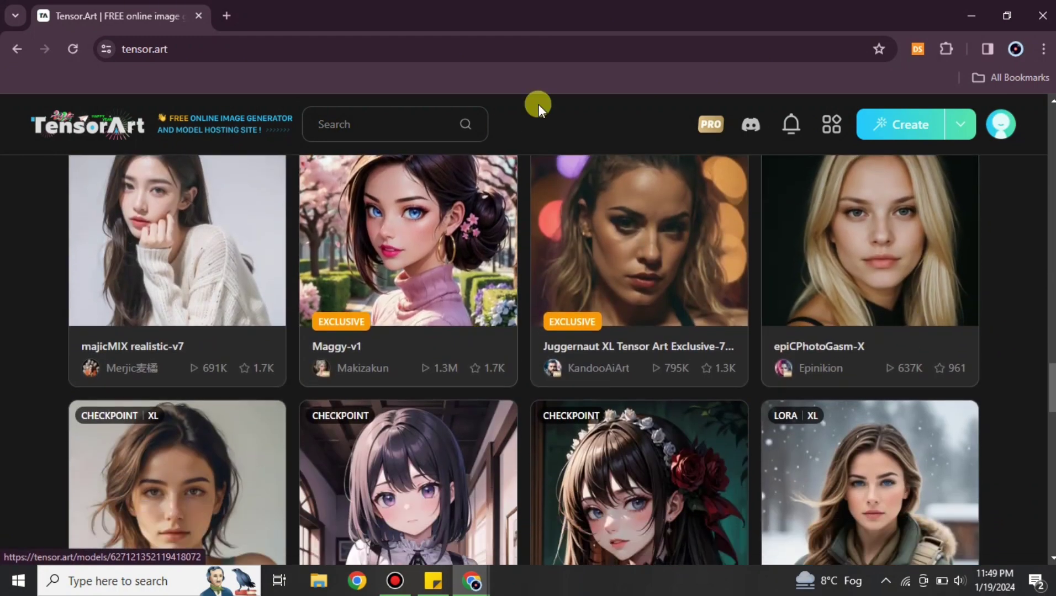
{"action": "scroll", "coordinate": [934, 378], "scroll_direction": "down", "scroll_amount": 3}
{"action": "scroll", "coordinate": [918, 389], "scroll_direction": "down", "scroll_amount": 13}
{"action": "scroll", "coordinate": [546, 389], "scroll_direction": "down", "scroll_amount": 15}
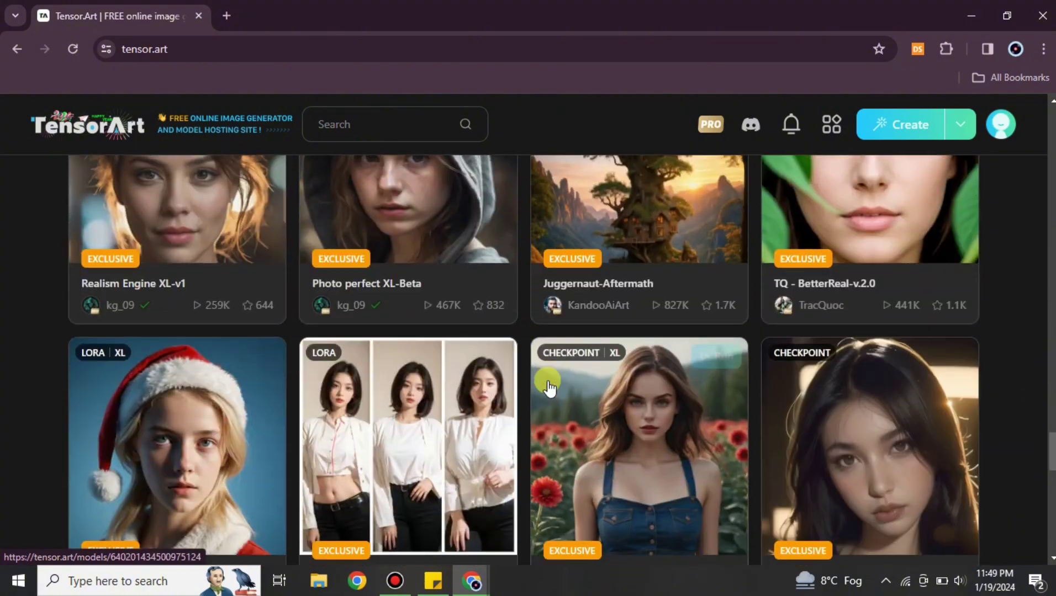
{"action": "scroll", "coordinate": [548, 388], "scroll_direction": "down", "scroll_amount": 5}
{"action": "scroll", "coordinate": [548, 388], "scroll_direction": "up", "scroll_amount": 15}
{"action": "scroll", "coordinate": [548, 388], "scroll_direction": "up", "scroll_amount": 12}
{"action": "scroll", "coordinate": [558, 381], "scroll_direction": "up", "scroll_amount": 6}
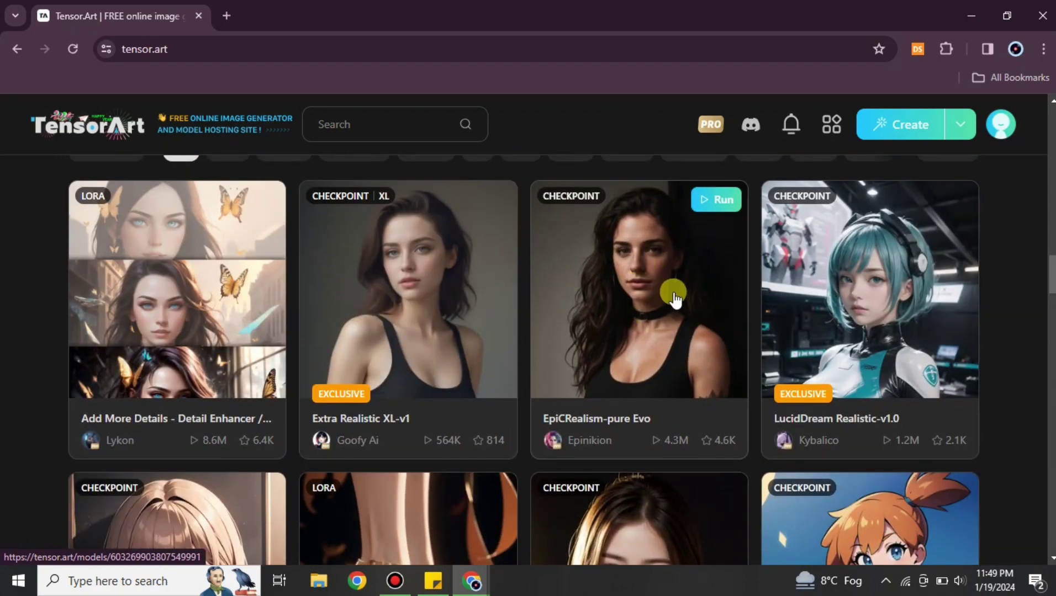
- Open the EpiCRealism-pure Evo model page and remix its sample tank-top portrait into Text2Img
{"action": "left_click", "coordinate": [673, 298]}
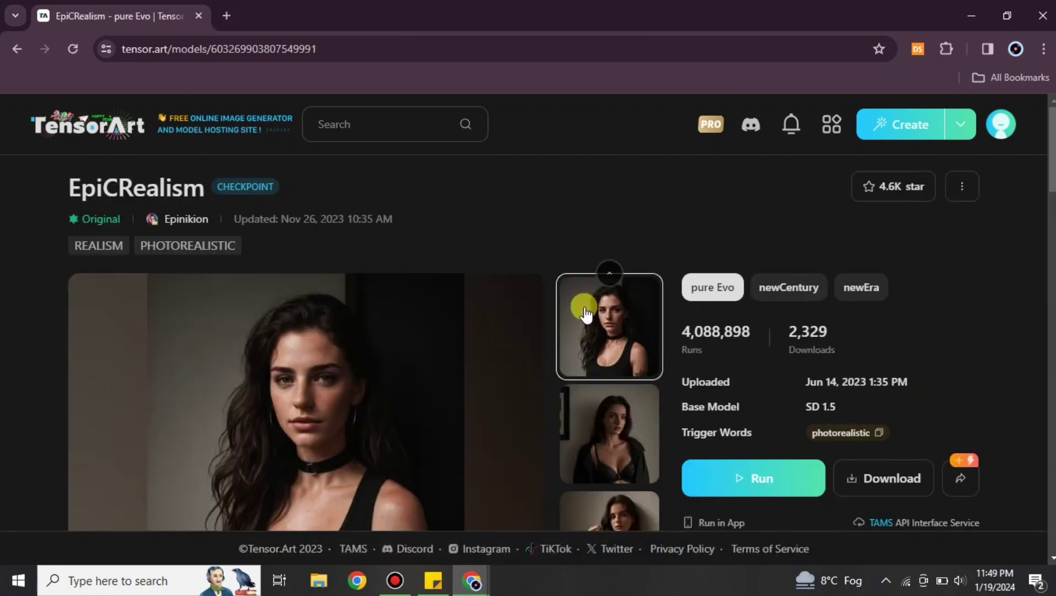
{"action": "scroll", "coordinate": [608, 353], "scroll_direction": "down", "scroll_amount": 3}
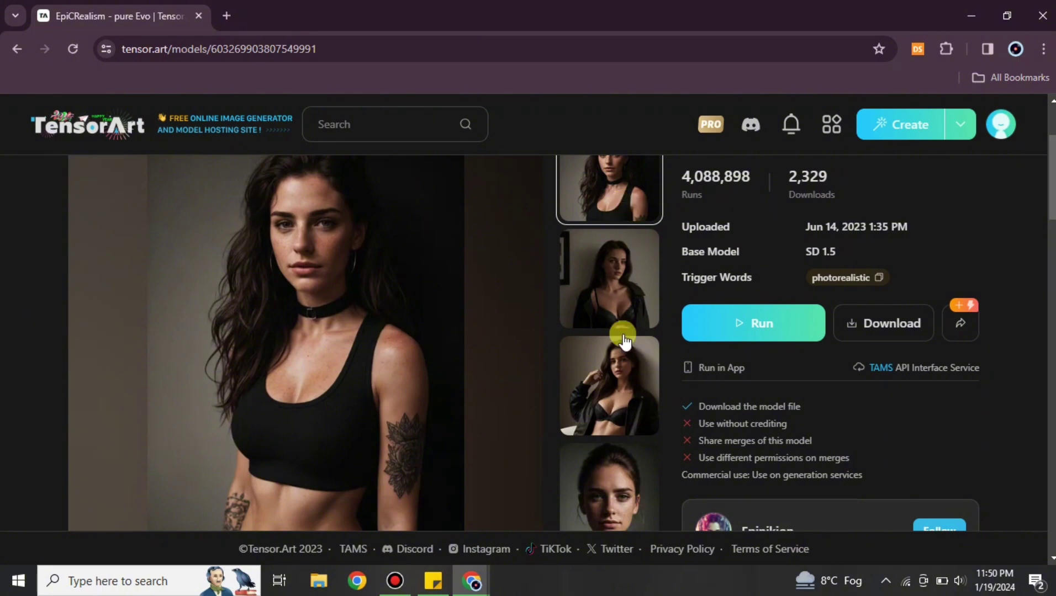
{"action": "scroll", "coordinate": [626, 315], "scroll_direction": "down", "scroll_amount": 3}
{"action": "scroll", "coordinate": [640, 265], "scroll_direction": "up", "scroll_amount": 4}
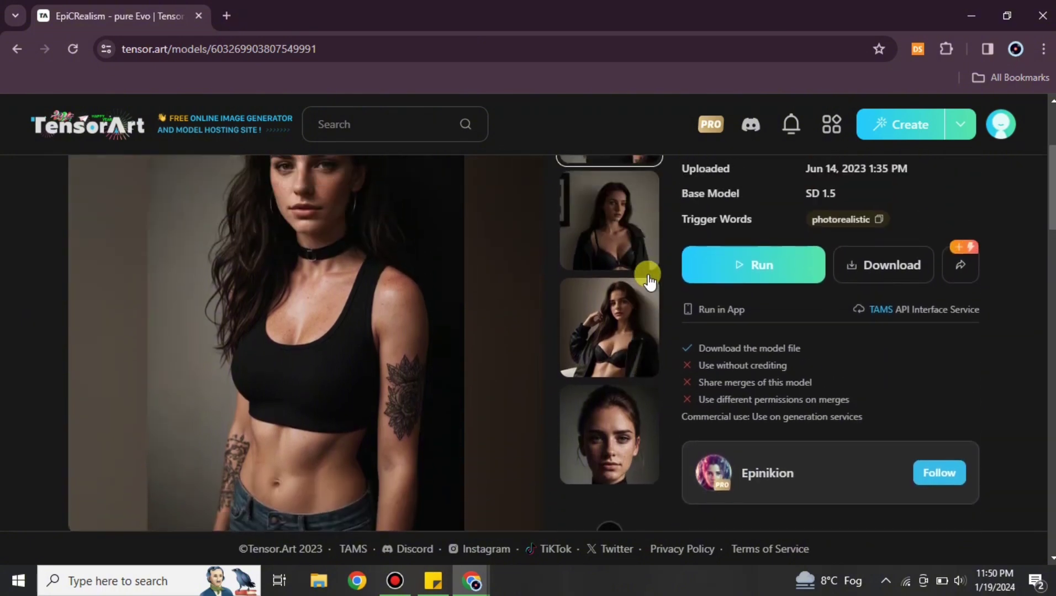
{"action": "scroll", "coordinate": [287, 302], "scroll_direction": "down", "scroll_amount": 4}
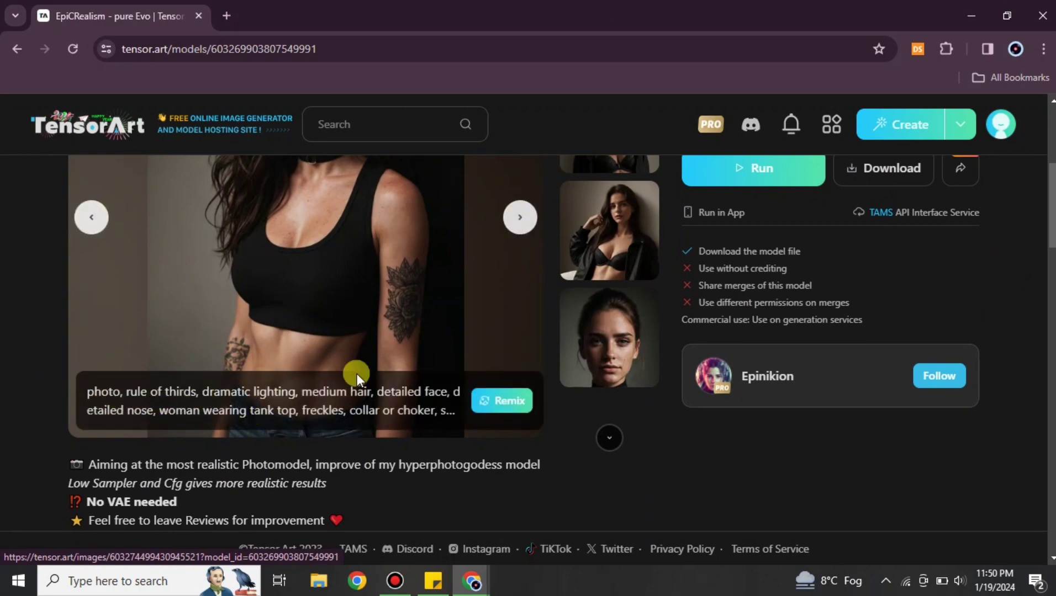
{"action": "left_click", "coordinate": [502, 400]}
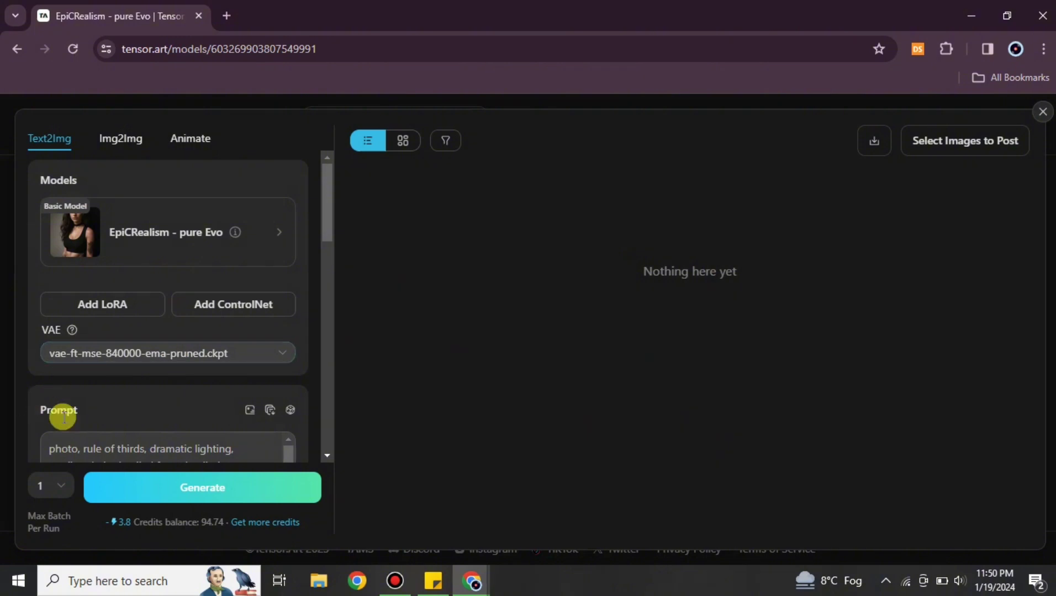
- In the prompt, change 'medium' hair to 'long' and 'detailed' nose to 'pretty'
{"action": "left_click", "coordinate": [184, 444]}
{"action": "scroll", "coordinate": [278, 424], "scroll_direction": "down", "scroll_amount": 2}
{"action": "scroll", "coordinate": [278, 424], "scroll_direction": "up", "scroll_amount": 2}
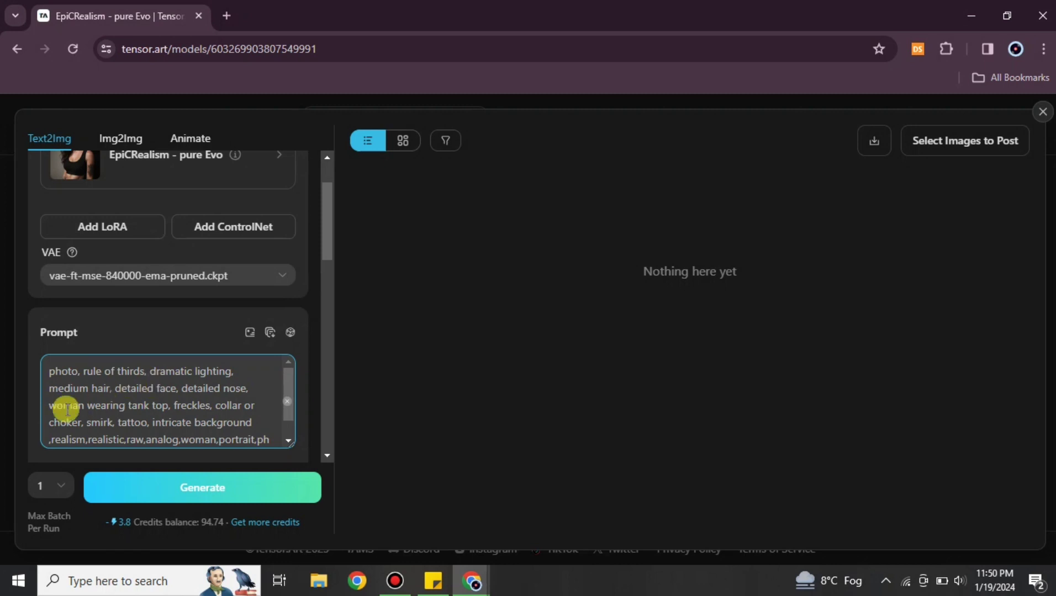
{"action": "scroll", "coordinate": [155, 417], "scroll_direction": "down", "scroll_amount": 1}
{"action": "scroll", "coordinate": [122, 446], "scroll_direction": "up", "scroll_amount": 1}
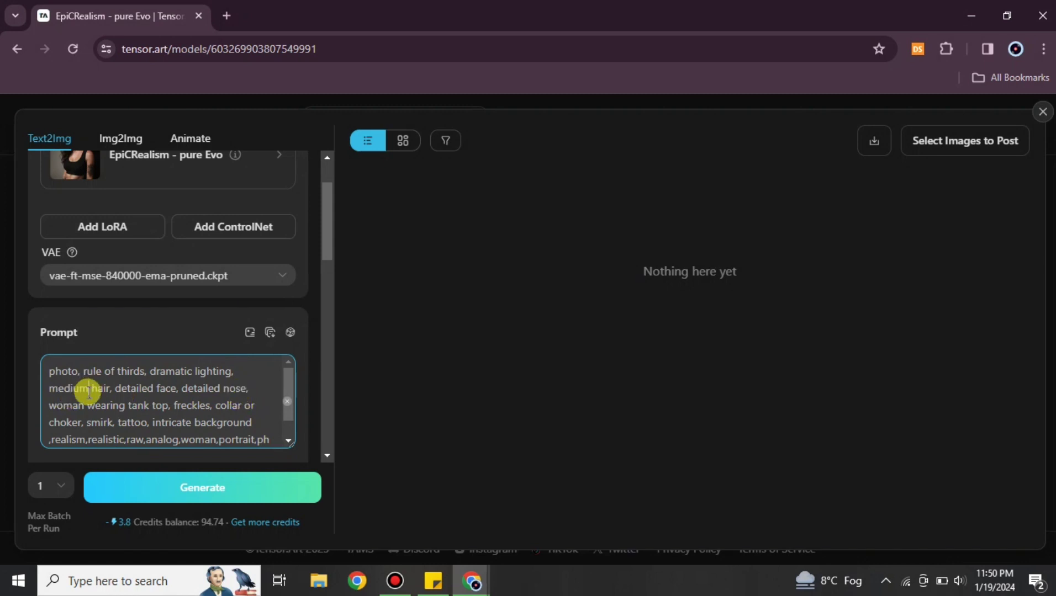
{"action": "key", "text": "BackSpace"}
{"action": "key", "text": "BackSpace"}
{"action": "key", "text": "BackSpace"}
{"action": "key", "text": "BackSpace"}
{"action": "key", "text": "BackSpace"}
{"action": "key", "text": "BackSpace"}
{"action": "type", "text": "long"}
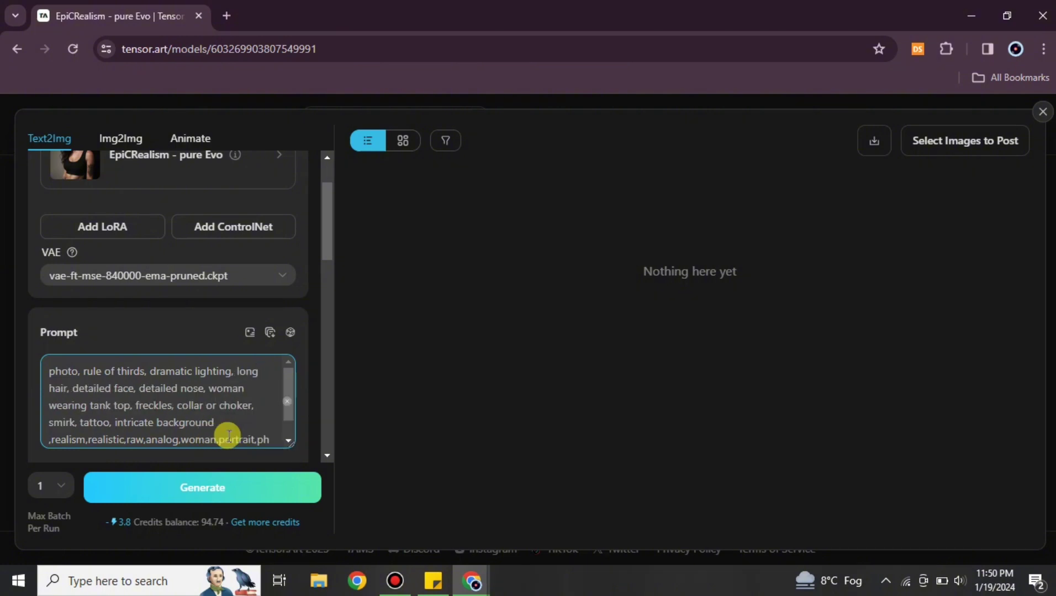
{"action": "left_click", "coordinate": [181, 389]}
{"action": "key", "text": "BackSpace"}
{"action": "key", "text": "BackSpace"}
{"action": "key", "text": "BackSpace"}
{"action": "key", "text": "BackSpace"}
{"action": "key", "text": "BackSpace"}
{"action": "key", "text": "BackSpace"}
{"action": "key", "text": "BackSpace"}
{"action": "key", "text": "BackSpace"}
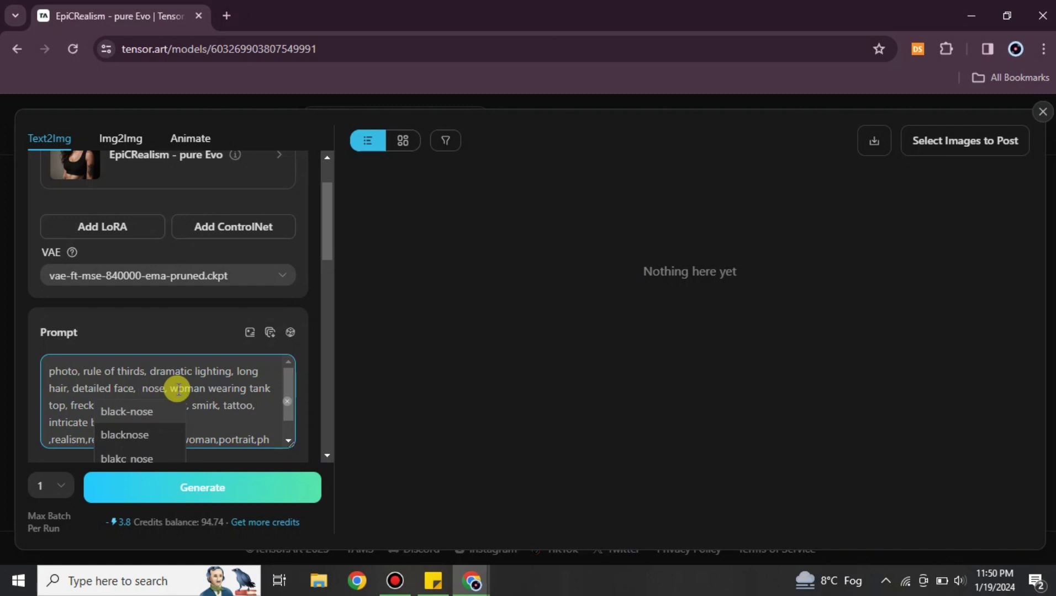
{"action": "type", "text": "pretty"}
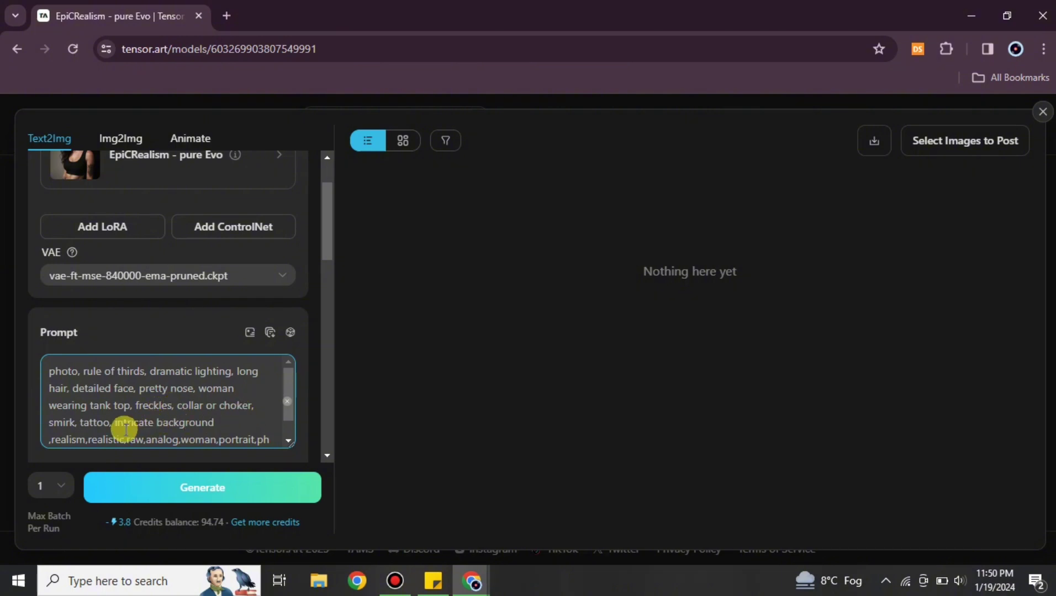
- Add 'floral' before 'tattoo' in the prompt
{"action": "scroll", "coordinate": [127, 428], "scroll_direction": "down", "scroll_amount": 1}
{"action": "scroll", "coordinate": [127, 428], "scroll_direction": "down", "scroll_amount": 1}
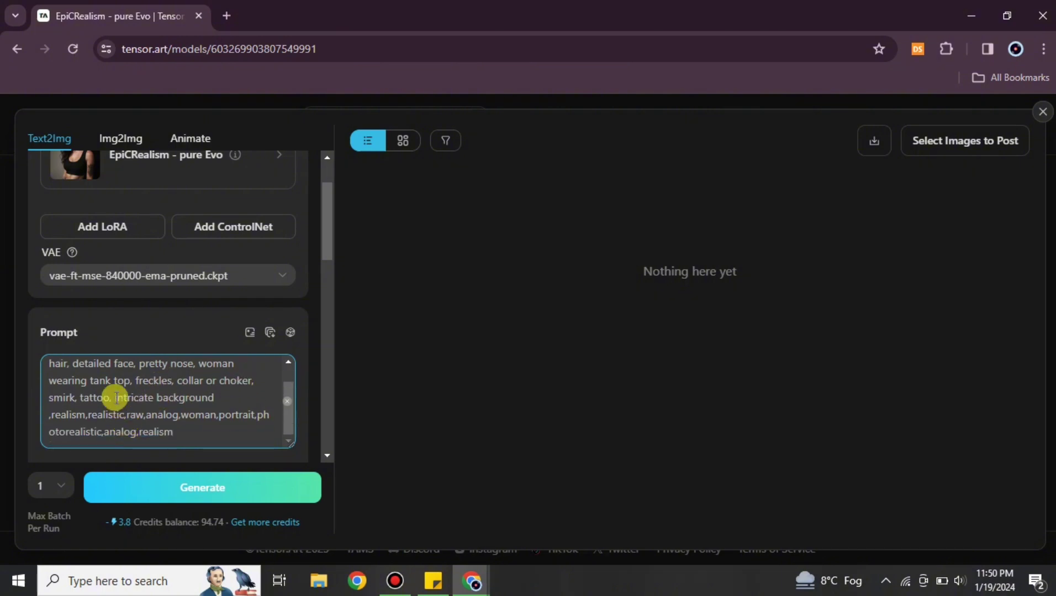
{"action": "left_click", "coordinate": [80, 398]}
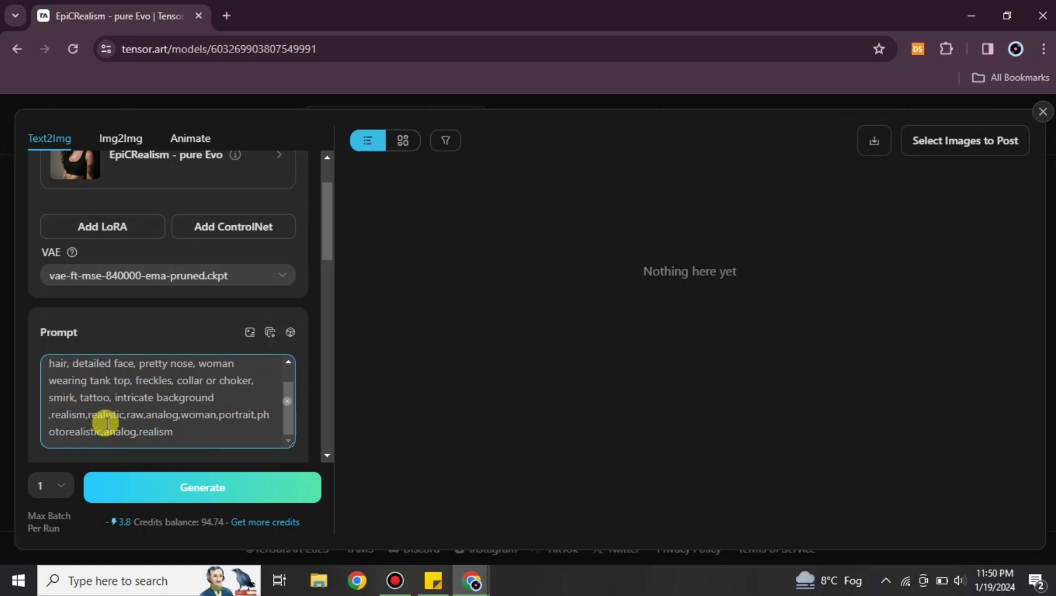
{"action": "type", "text": "floral"}
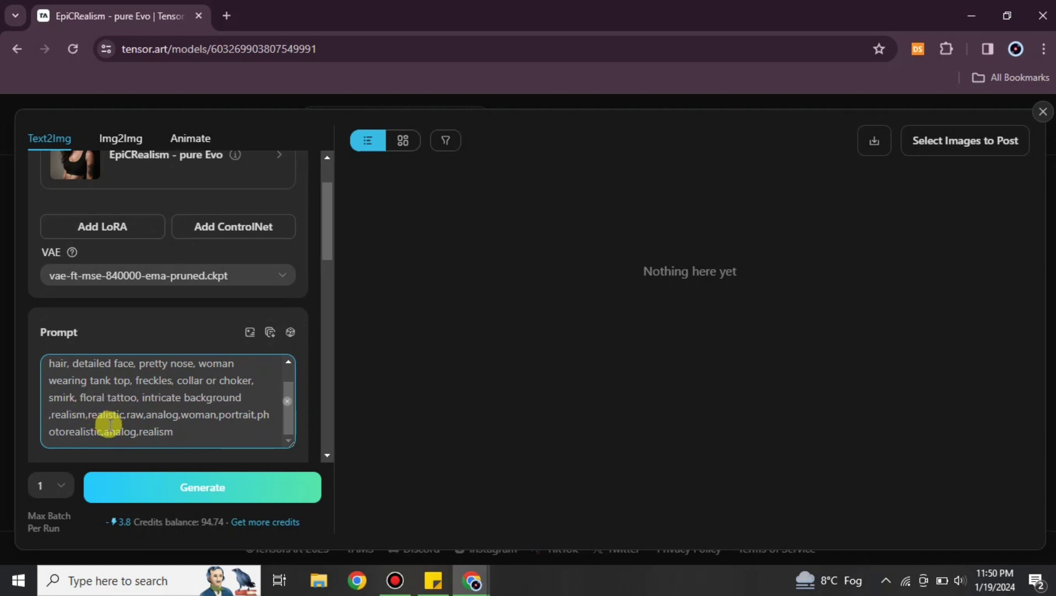
{"action": "scroll", "coordinate": [147, 419], "scroll_direction": "down", "scroll_amount": 3}
{"action": "scroll", "coordinate": [156, 334], "scroll_direction": "down", "scroll_amount": 2}
{"action": "scroll", "coordinate": [83, 364], "scroll_direction": "up", "scroll_amount": 3}
- Look through the Negative Prompt embeddings list, then close it
{"action": "left_click", "coordinate": [136, 316]}
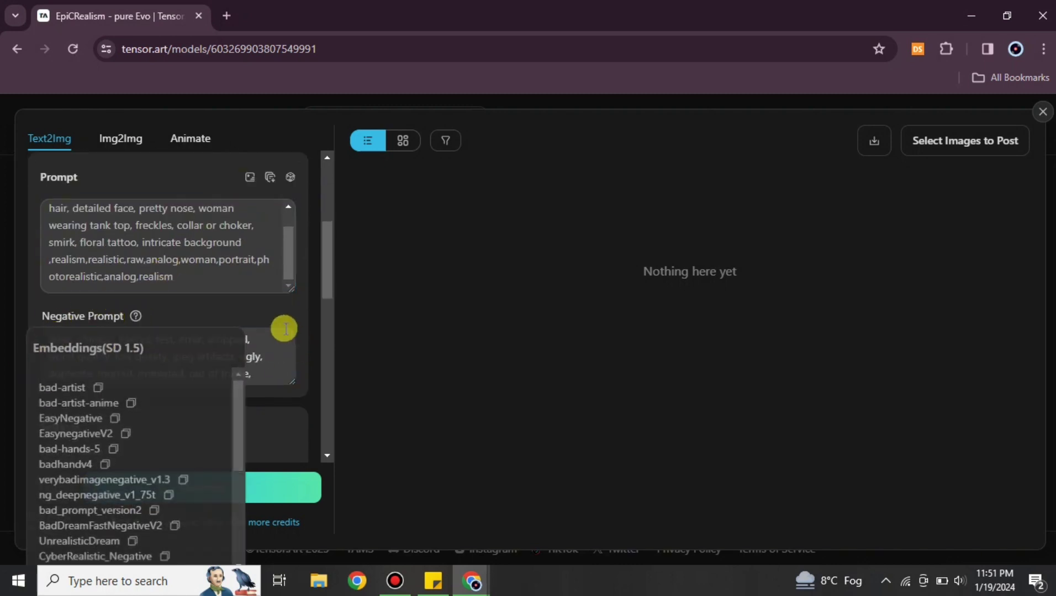
{"action": "left_click", "coordinate": [44, 342]}
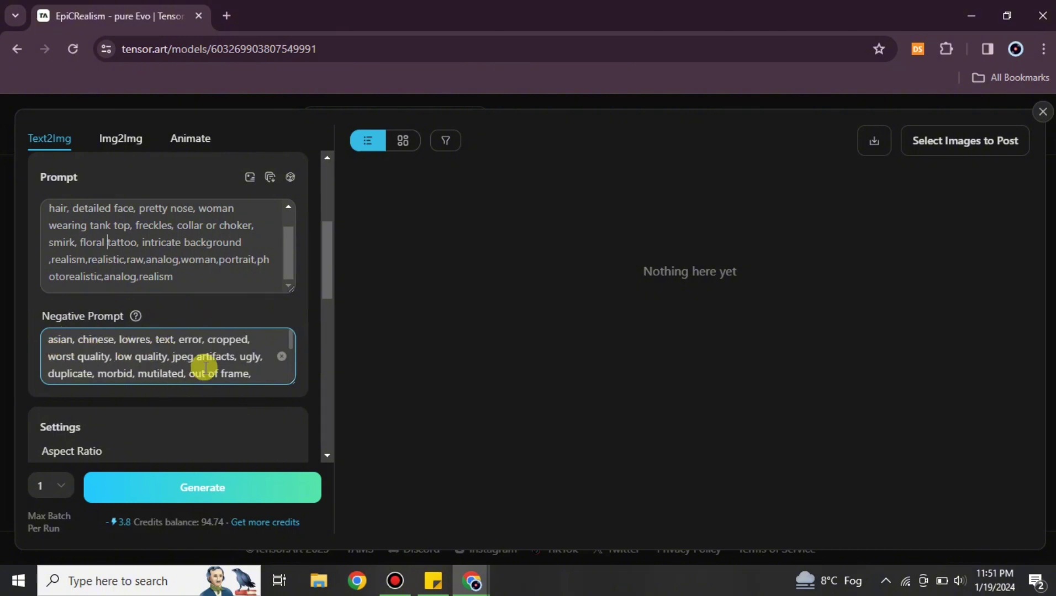
{"action": "scroll", "coordinate": [205, 367], "scroll_direction": "down", "scroll_amount": 5}
{"action": "scroll", "coordinate": [176, 353], "scroll_direction": "up", "scroll_amount": 5}
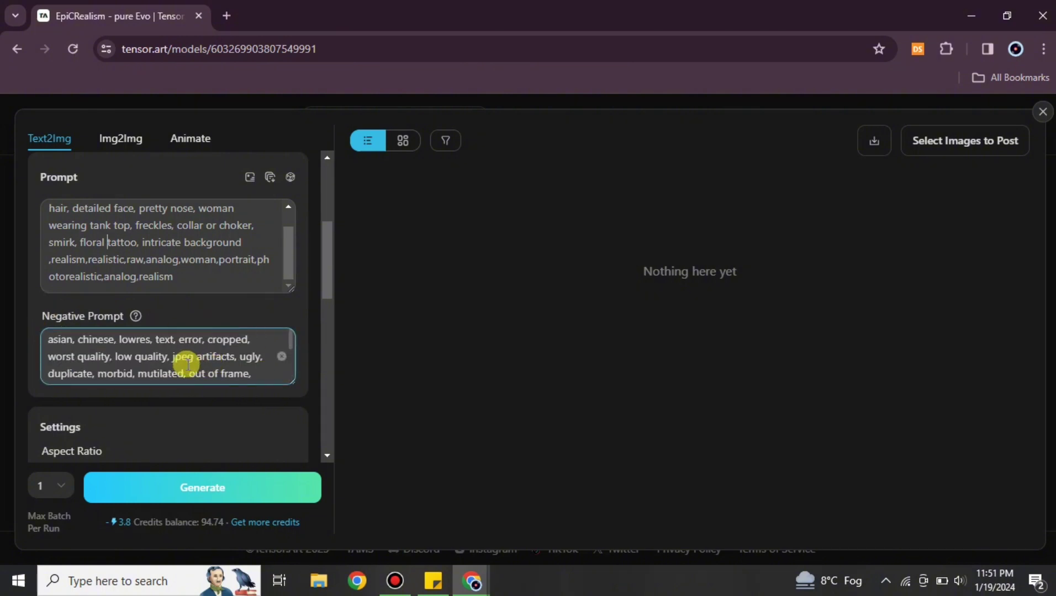
{"action": "scroll", "coordinate": [226, 369], "scroll_direction": "down", "scroll_amount": 3}
{"action": "scroll", "coordinate": [145, 365], "scroll_direction": "down", "scroll_amount": 2}
{"action": "scroll", "coordinate": [88, 307], "scroll_direction": "down", "scroll_amount": 4}
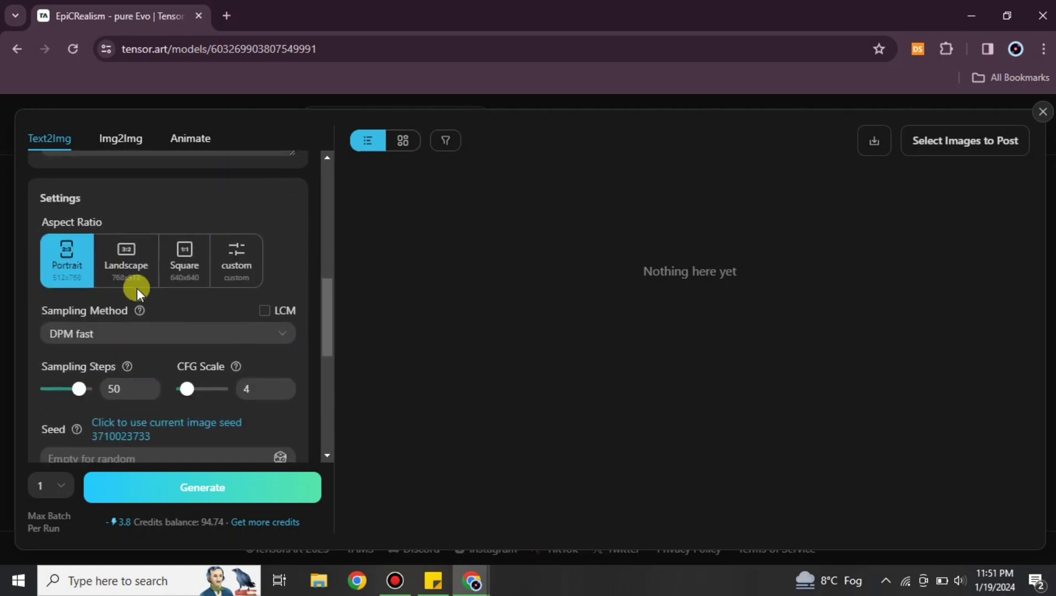
- Set the aspect ratio to Square 640x640 and review Hires.fix at 2x
{"action": "left_click", "coordinate": [190, 264]}
{"action": "scroll", "coordinate": [111, 337], "scroll_direction": "down", "scroll_amount": 2}
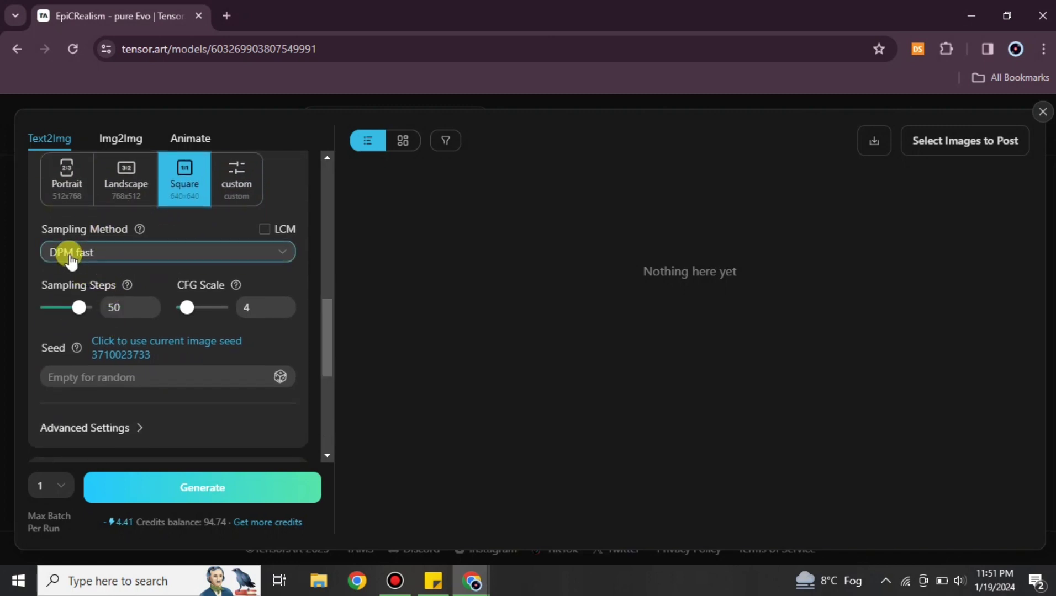
{"action": "scroll", "coordinate": [201, 337], "scroll_direction": "down", "scroll_amount": 4}
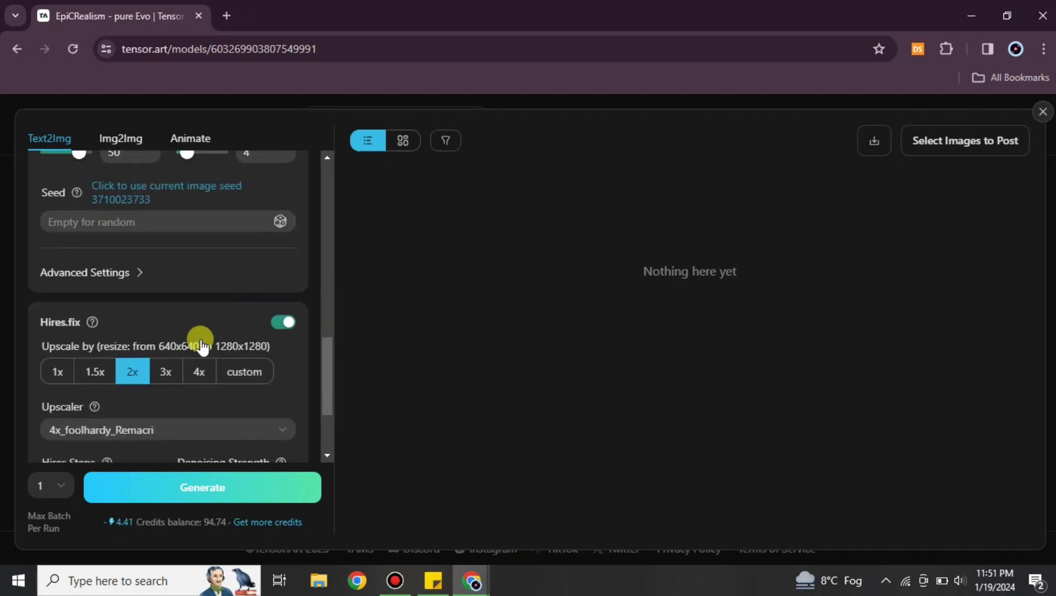
{"action": "scroll", "coordinate": [200, 339], "scroll_direction": "down", "scroll_amount": 1}
{"action": "scroll", "coordinate": [187, 337], "scroll_direction": "up", "scroll_amount": 1}
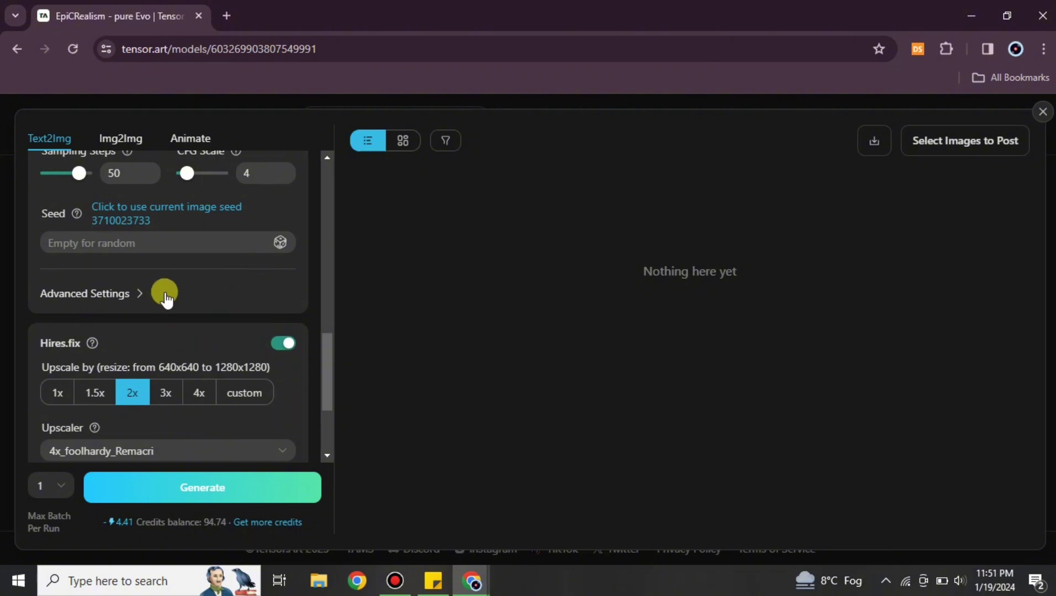
{"action": "scroll", "coordinate": [164, 317], "scroll_direction": "down", "scroll_amount": 2}
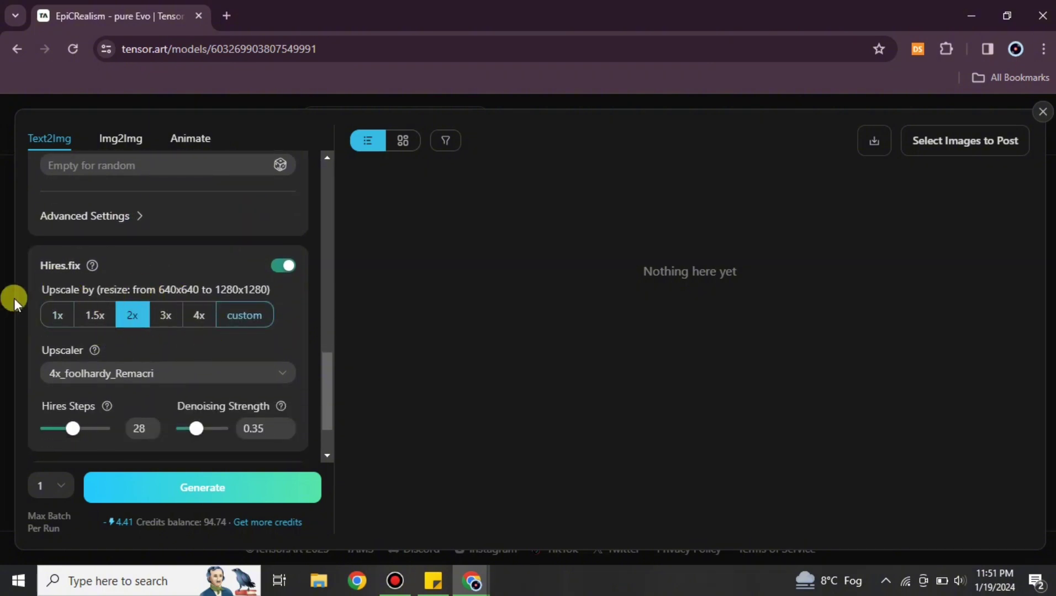
{"action": "scroll", "coordinate": [249, 342], "scroll_direction": "down", "scroll_amount": 2}
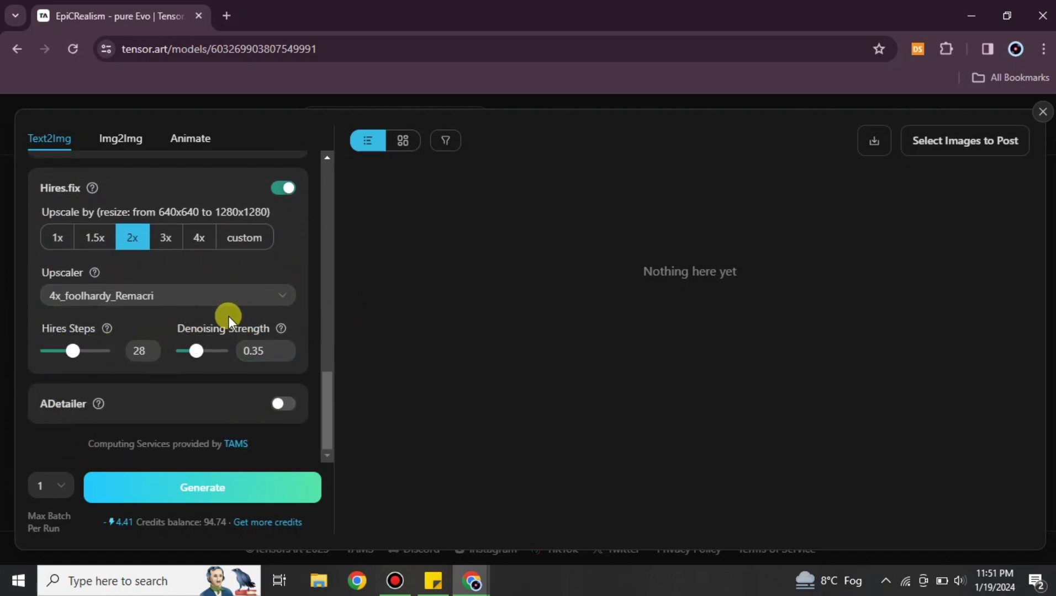
- Set Max Batch Per Run to 2 images, for a cost of 8.81 credits
{"action": "left_click", "coordinate": [46, 491]}
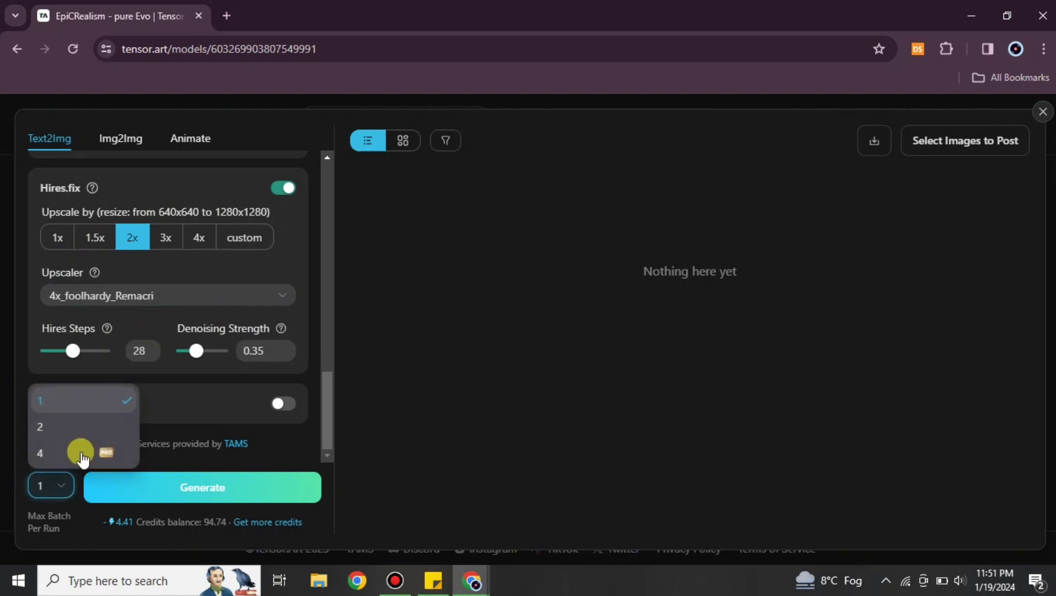
{"action": "left_click", "coordinate": [47, 428]}
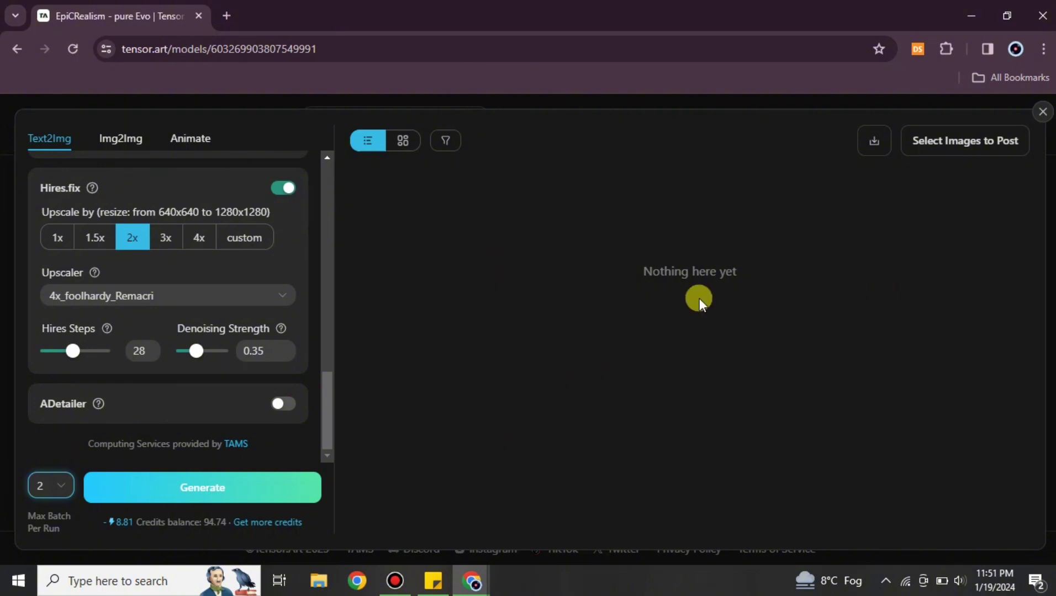
{"action": "scroll", "coordinate": [243, 339], "scroll_direction": "up", "scroll_amount": 12}
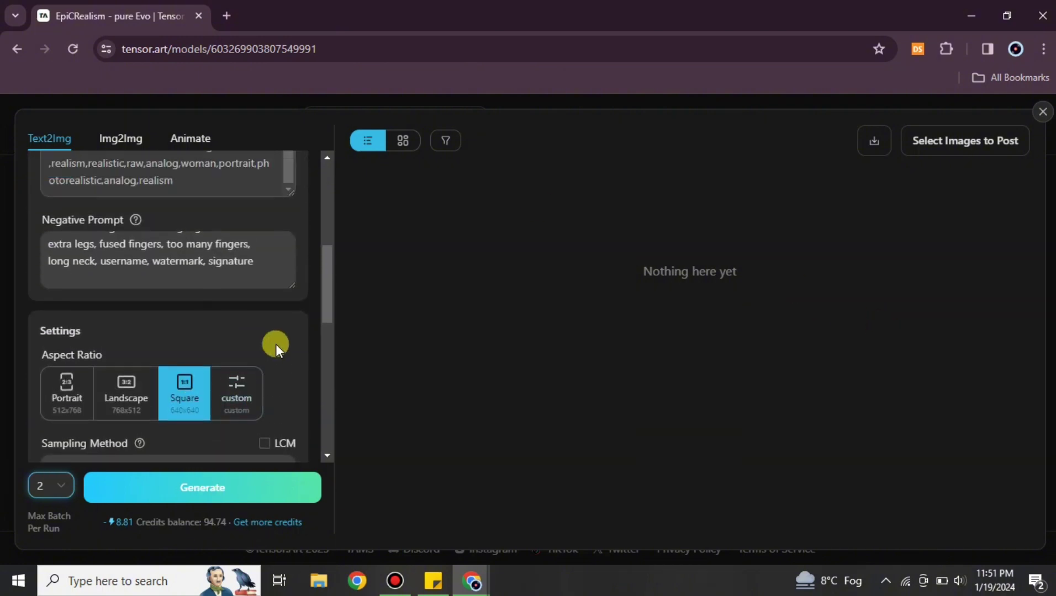
{"action": "scroll", "coordinate": [246, 238], "scroll_direction": "up", "scroll_amount": 2}
{"action": "scroll", "coordinate": [236, 366], "scroll_direction": "down", "scroll_amount": 5}
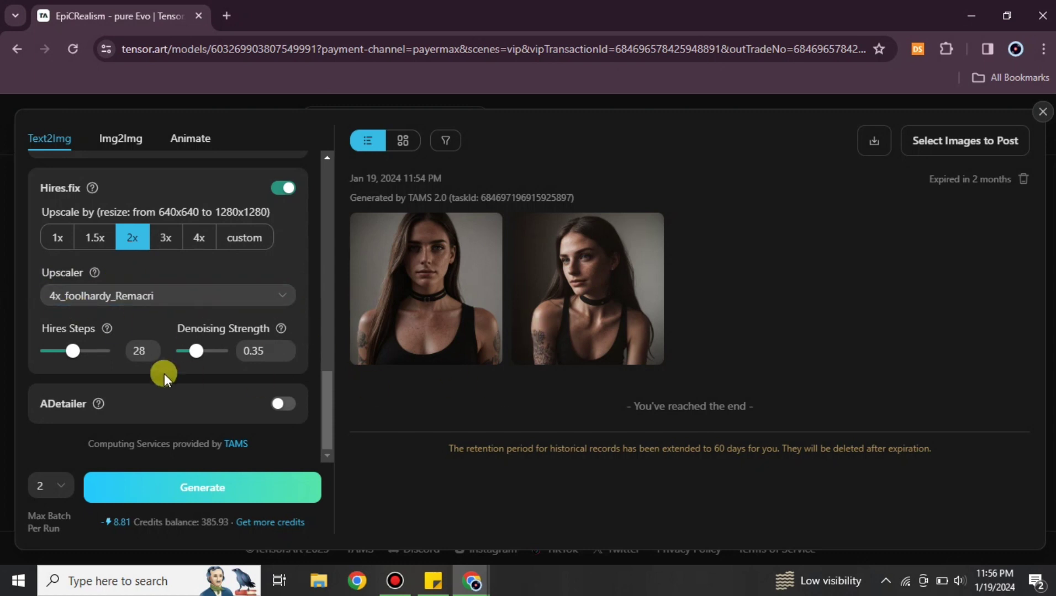
- Insert 'red' before 'tank top' and replace 'intricate' with 'orange' before 'background'
{"action": "scroll", "coordinate": [162, 357], "scroll_direction": "up", "scroll_amount": 10}
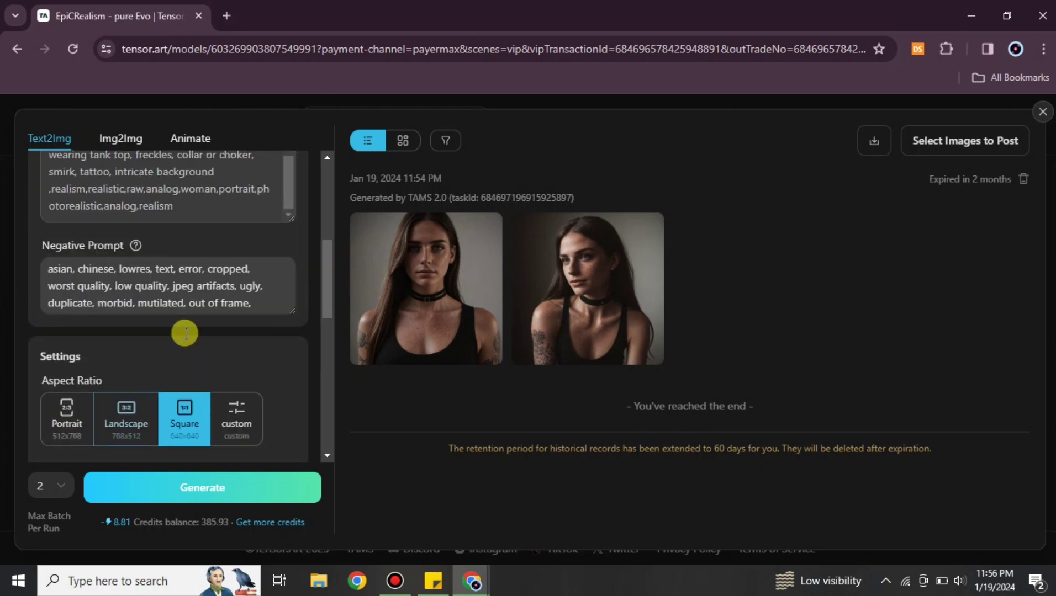
{"action": "left_click", "coordinate": [282, 221]}
{"action": "scroll", "coordinate": [283, 220], "scroll_direction": "up", "scroll_amount": 1}
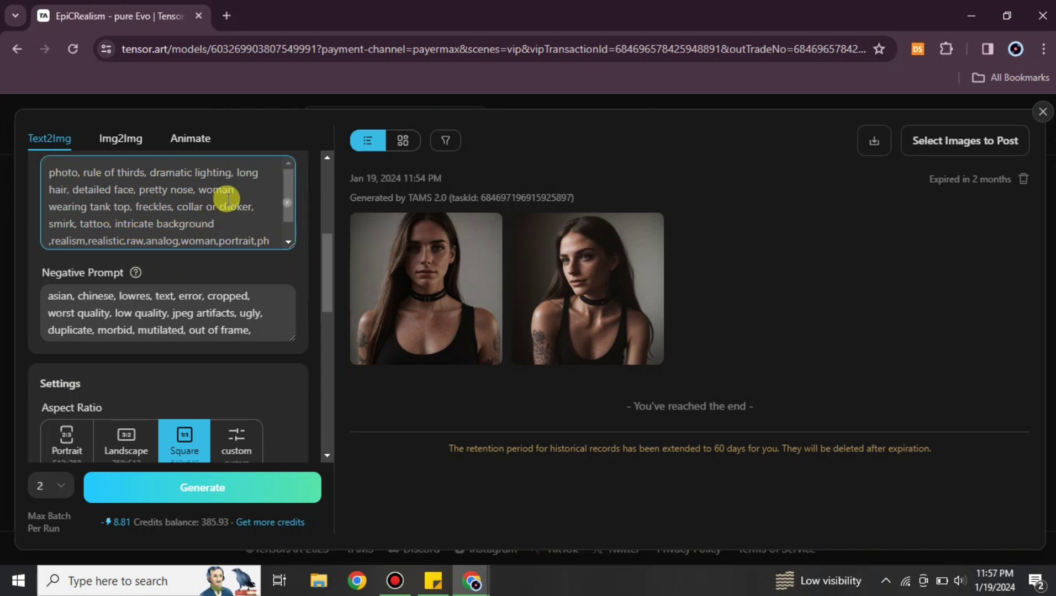
{"action": "left_click", "coordinate": [87, 207]}
{"action": "type", "text": "red"}
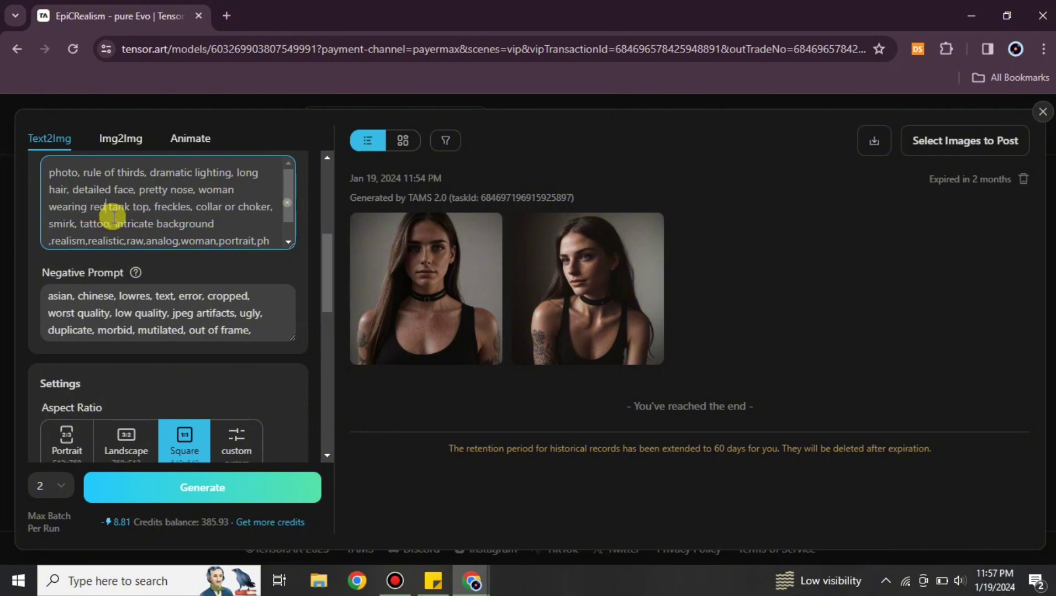
{"action": "left_click", "coordinate": [153, 224]}
{"action": "key", "text": "BackSpace"}
{"action": "key", "text": "BackSpace"}
{"action": "key", "text": "BackSpace"}
{"action": "key", "text": "BackSpace"}
{"action": "key", "text": "BackSpace"}
{"action": "key", "text": "BackSpace"}
{"action": "key", "text": "BackSpace"}
{"action": "key", "text": "BackSpace"}
{"action": "key", "text": "BackSpace"}
{"action": "type", "text": "orange"}
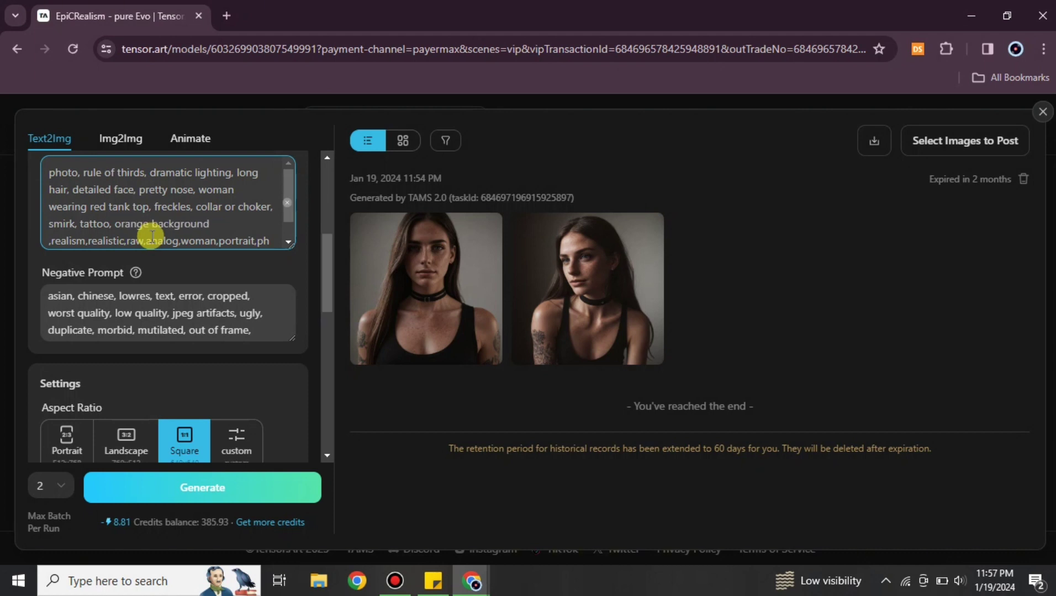
- Generate two new images from the revised prompt, leaving 377.12 credits
{"action": "left_click", "coordinate": [187, 490]}
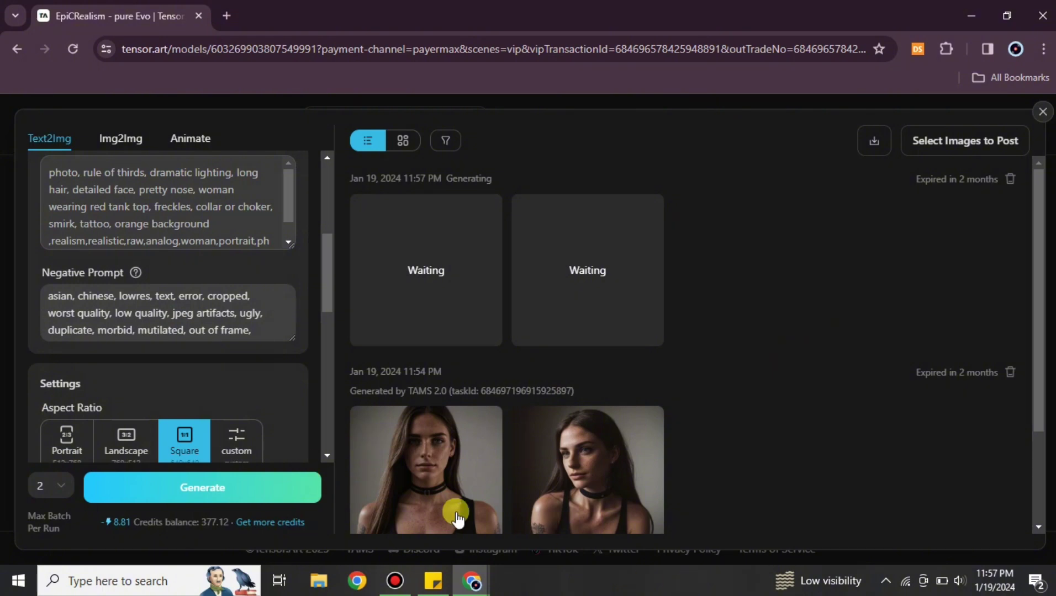
{"action": "scroll", "coordinate": [424, 413], "scroll_direction": "down", "scroll_amount": 3}
{"action": "scroll", "coordinate": [357, 312], "scroll_direction": "up", "scroll_amount": 3}
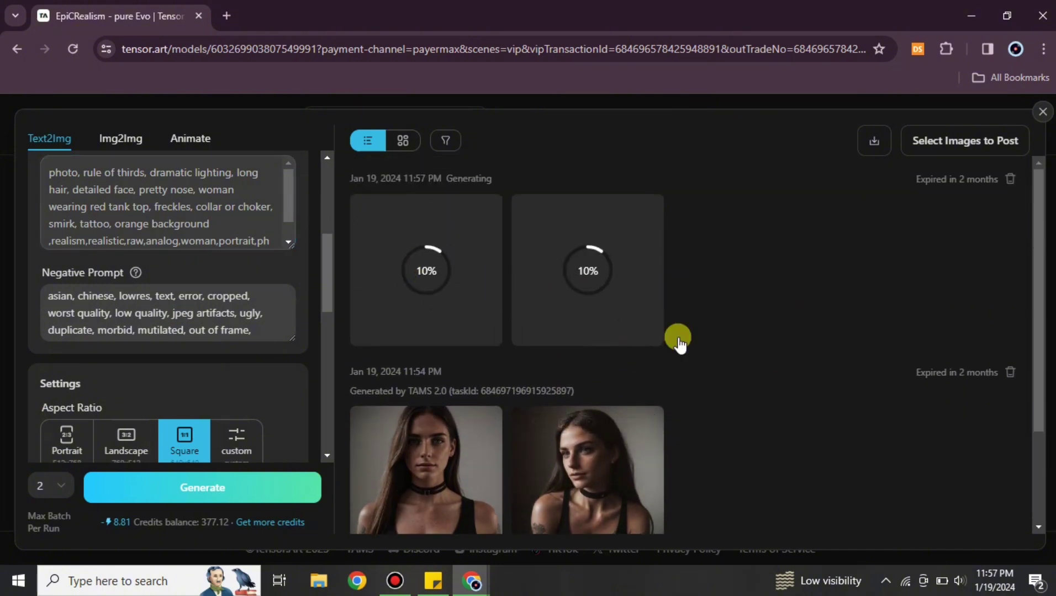